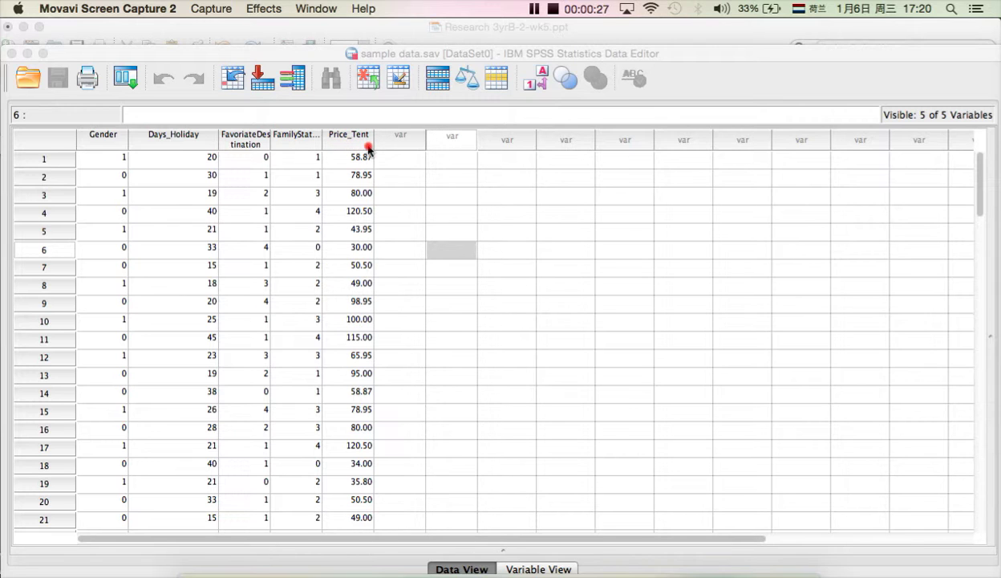
- Review the FamilyStatus variable's definition and its value labels, and return to the data at the Price_Tent column
double_click(292, 140)
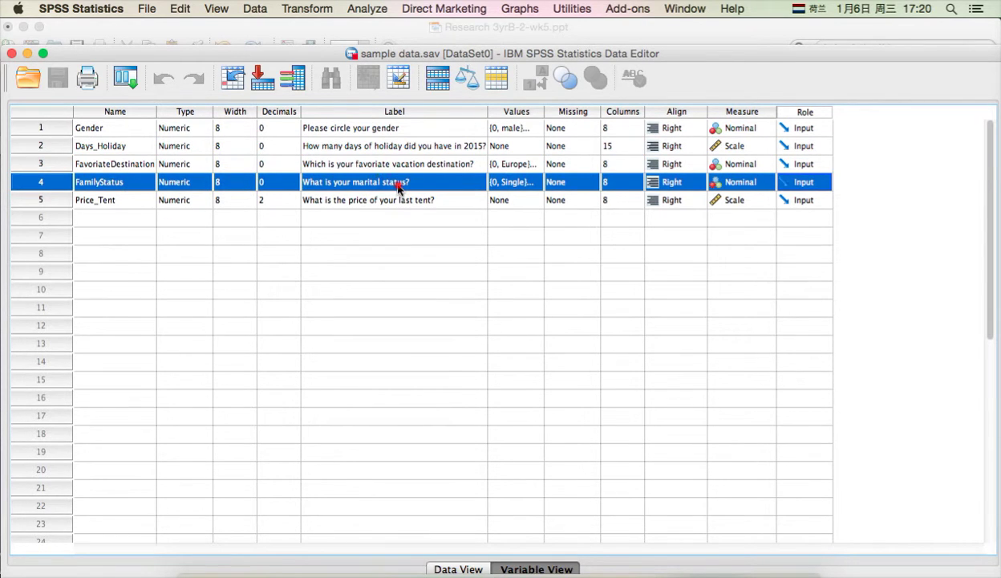
left_click(447, 187)
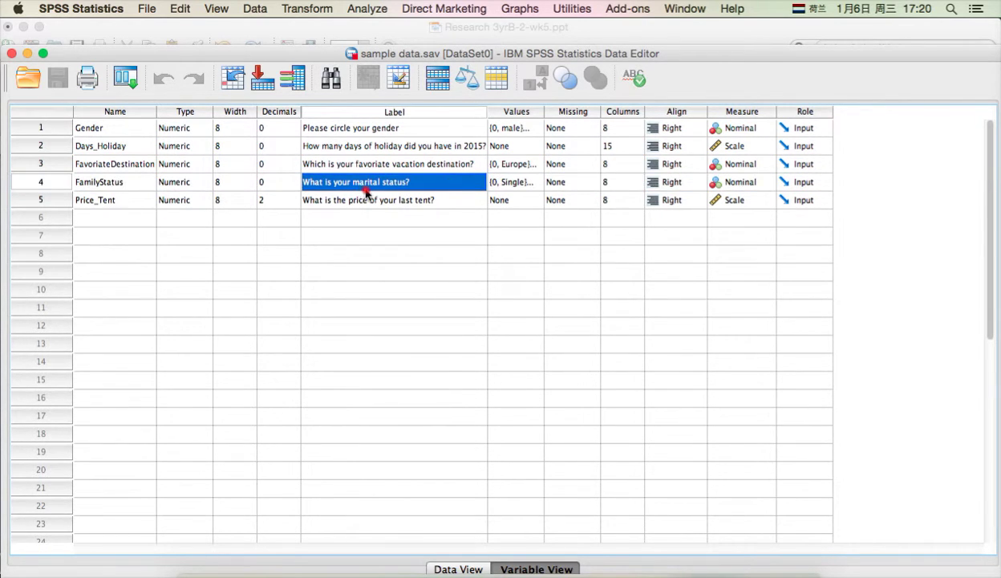
left_click(542, 186)
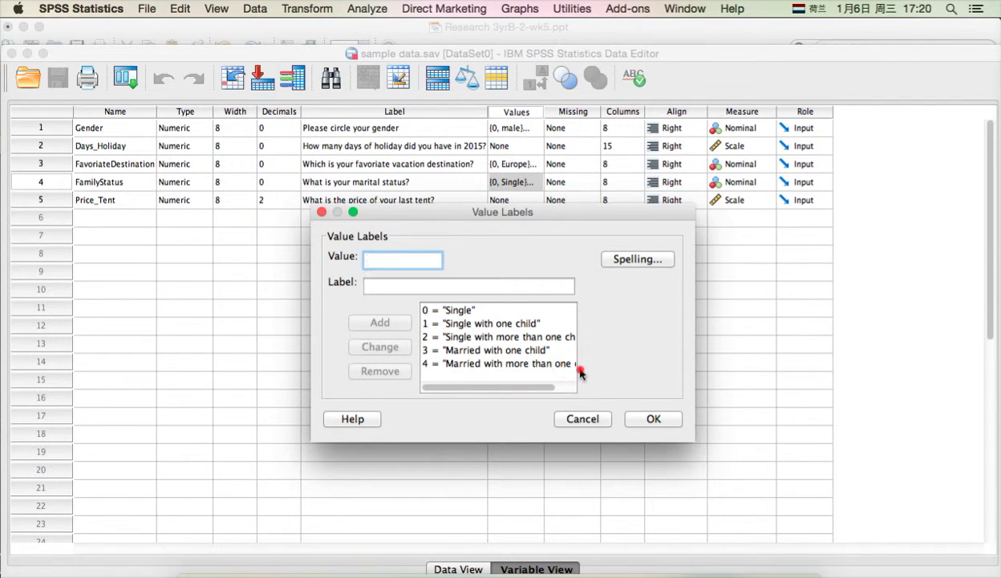
left_click(640, 420)
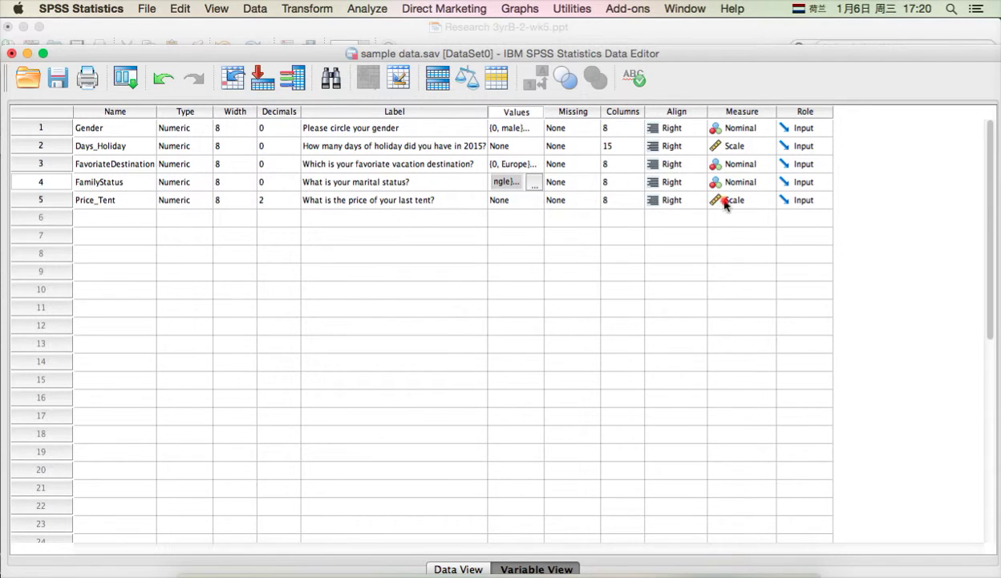
double_click(59, 203)
scroll(131, 175, "left", 5)
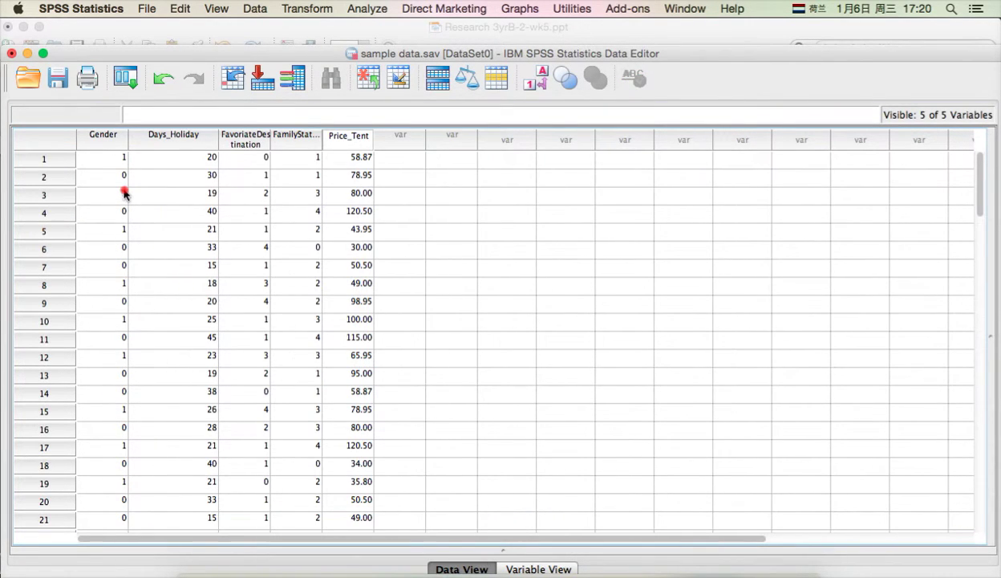
- Compare the coded FamilyStatus entries in the data with the category labels defined for that variable
left_click(361, 161)
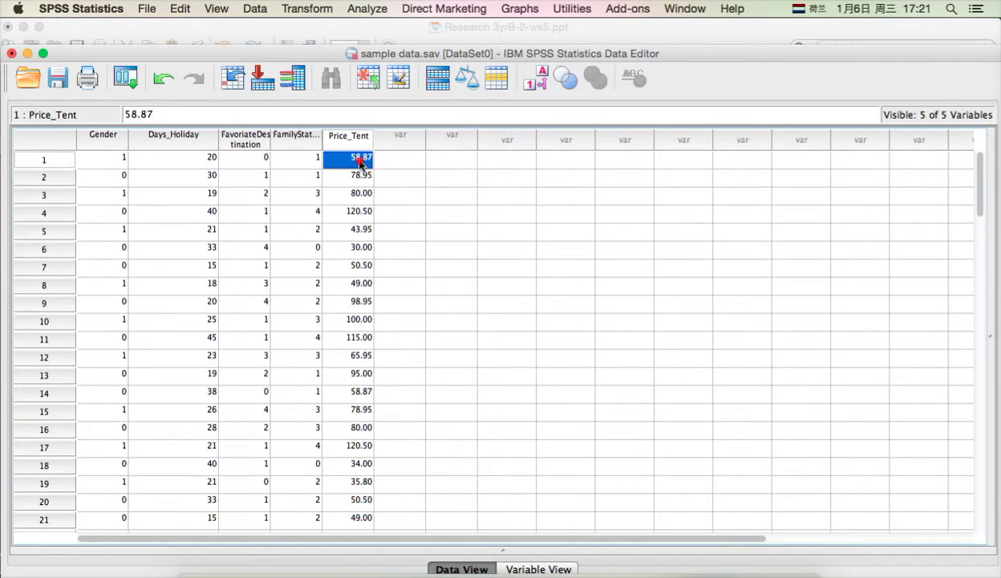
left_click(305, 159)
double_click(295, 136)
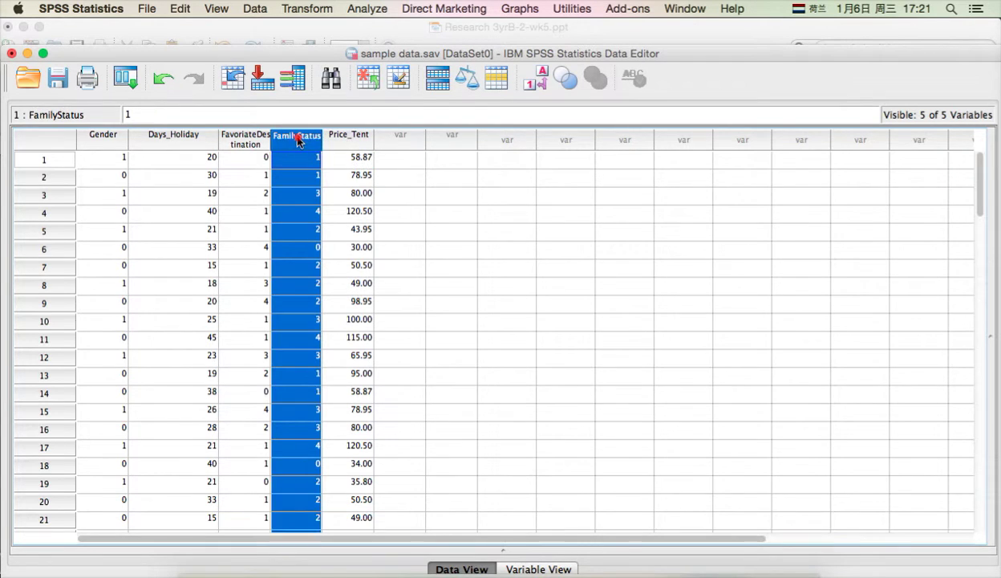
left_click(528, 131)
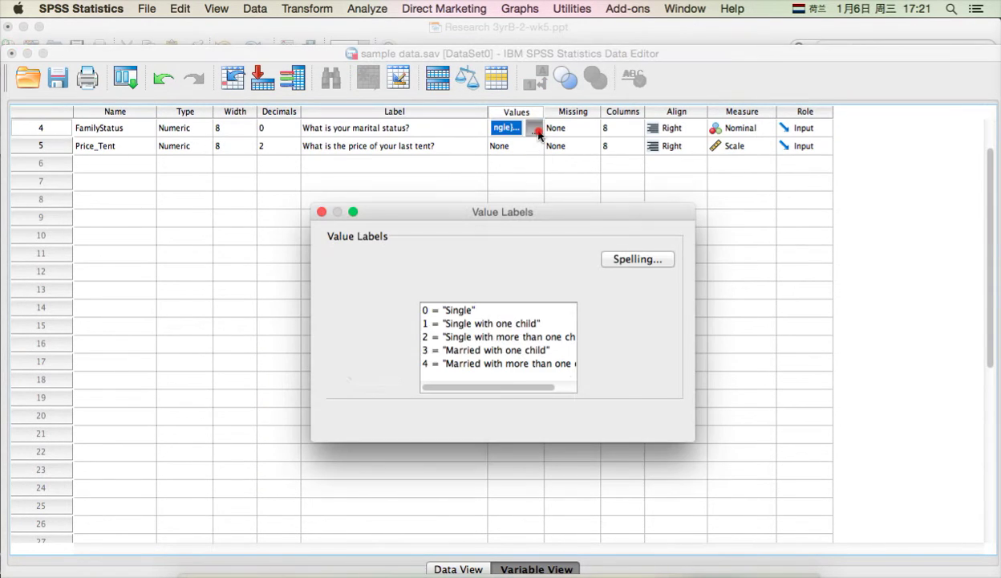
left_click(595, 419)
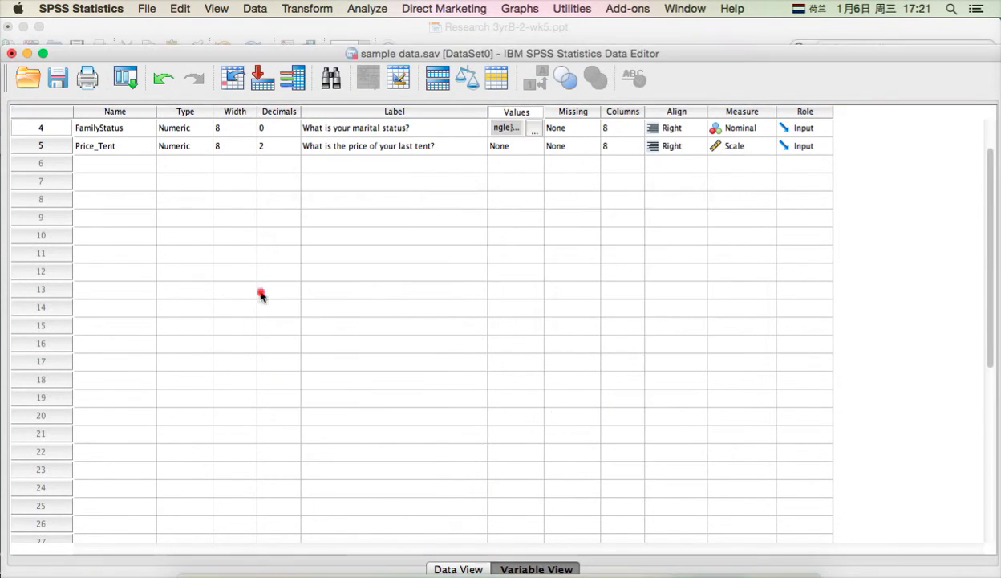
double_click(40, 129)
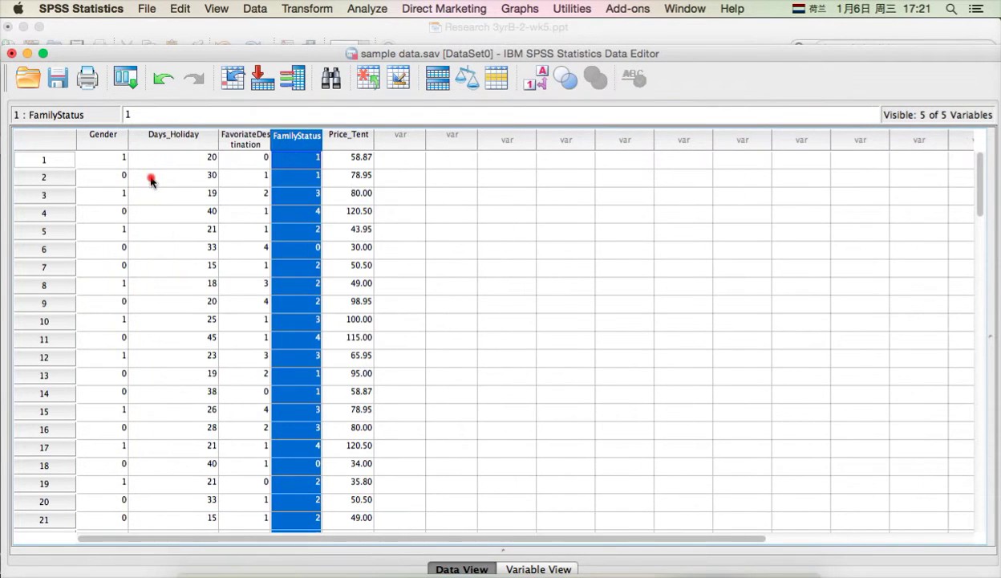
- Look through the Price_Tent values from the first to the last case of the dataset
left_click(344, 161)
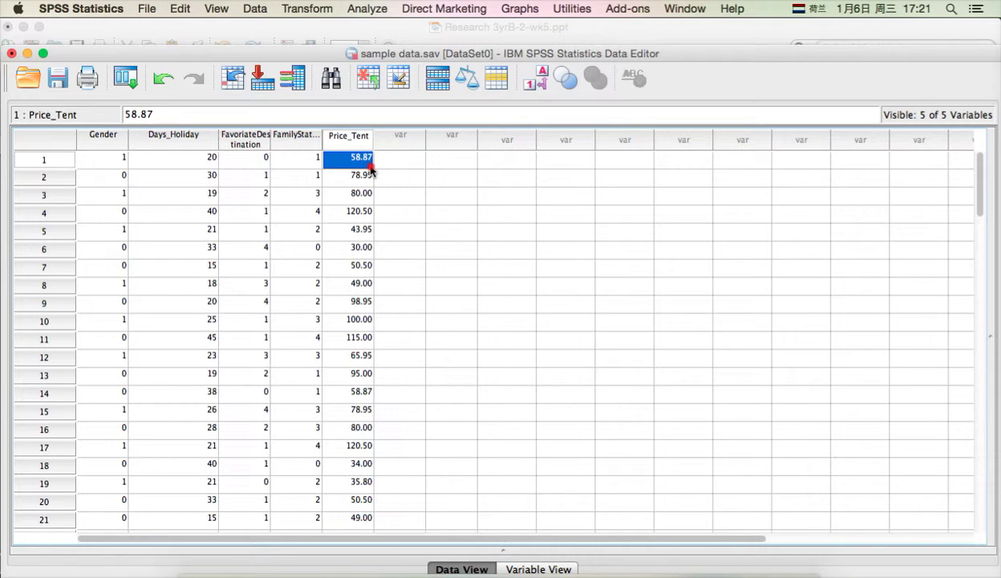
scroll(354, 402, "down", 5)
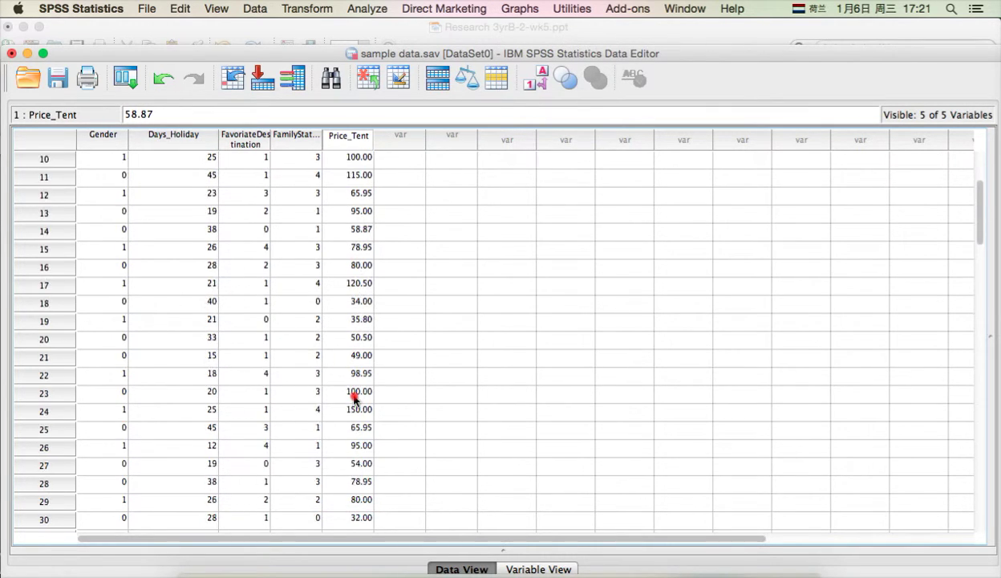
scroll(354, 399, "down", 10)
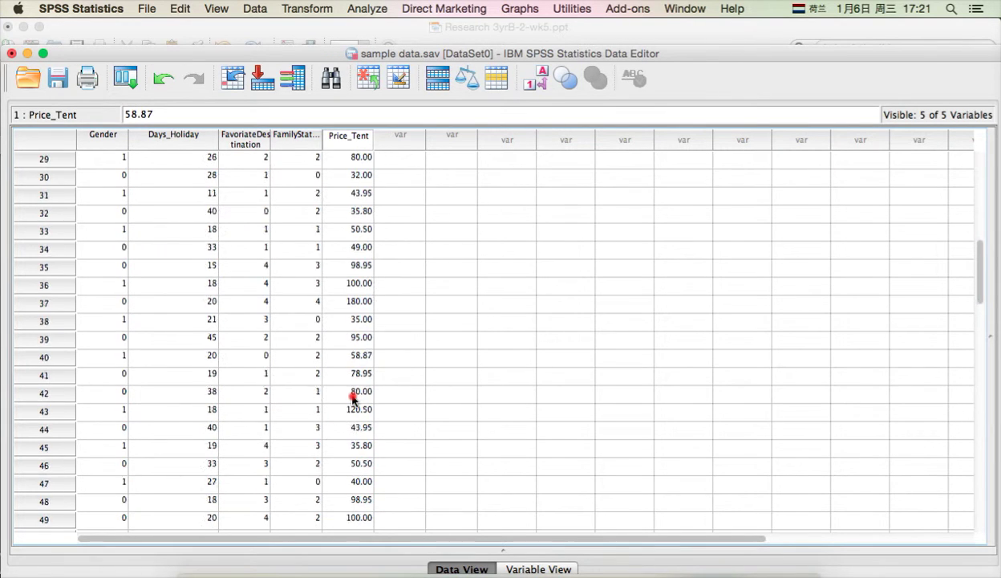
scroll(354, 399, "down", 13)
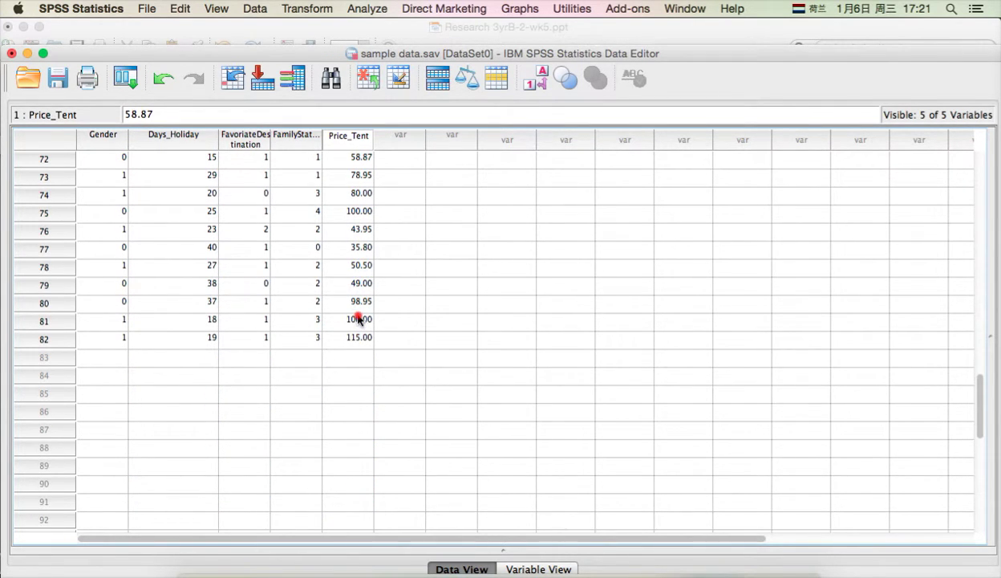
scroll(357, 318, "up", 20)
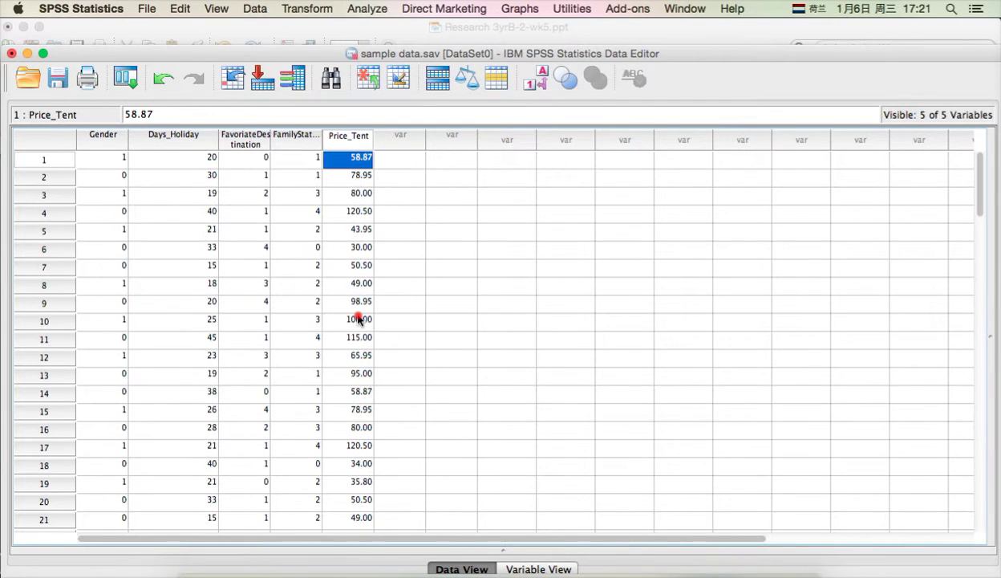
- Set up a One-Way ANOVA with the price of the last tent as dependent variable and marital status as factor
left_click(384, 13)
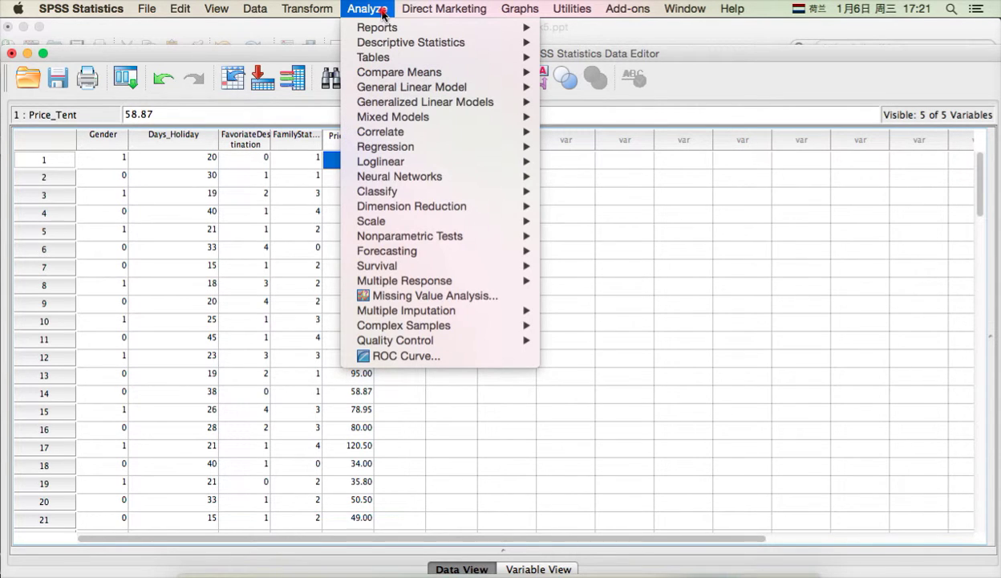
mouse_move(431, 76)
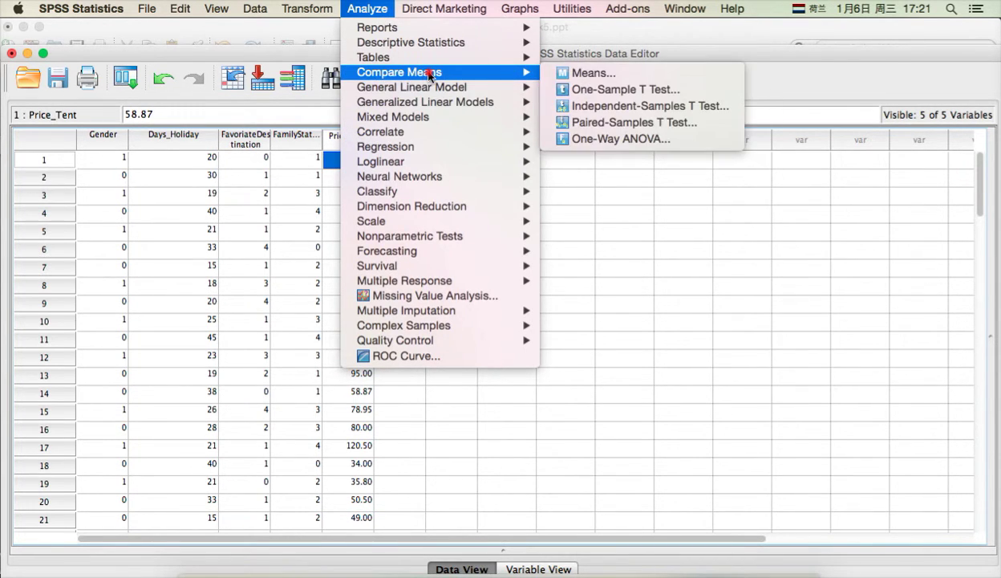
left_click(687, 145)
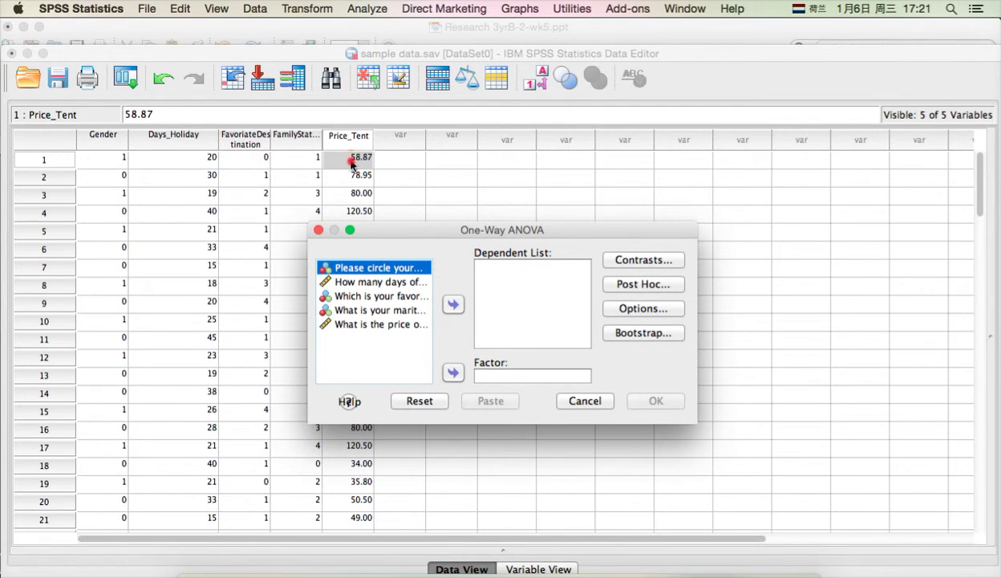
left_click(361, 324)
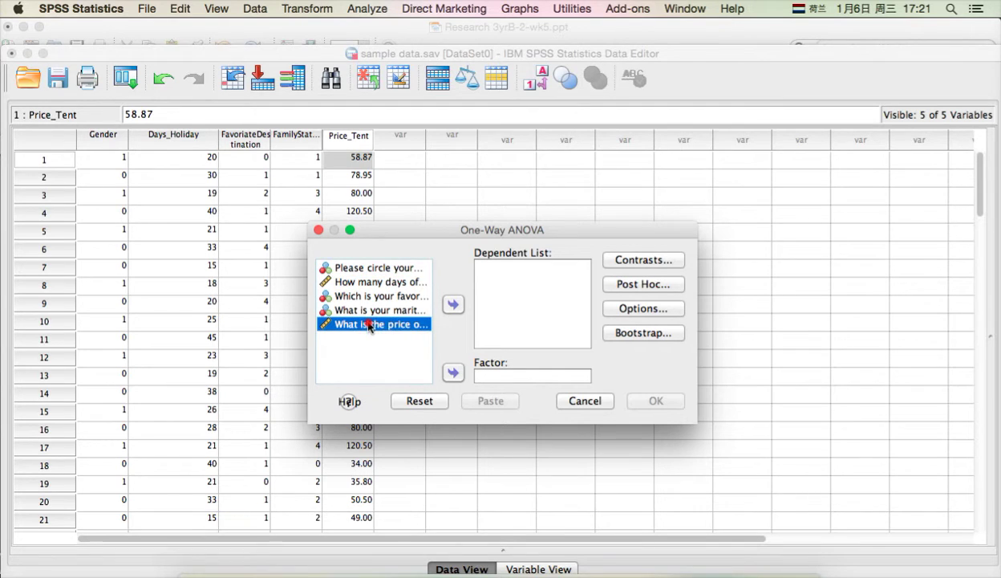
left_click(454, 304)
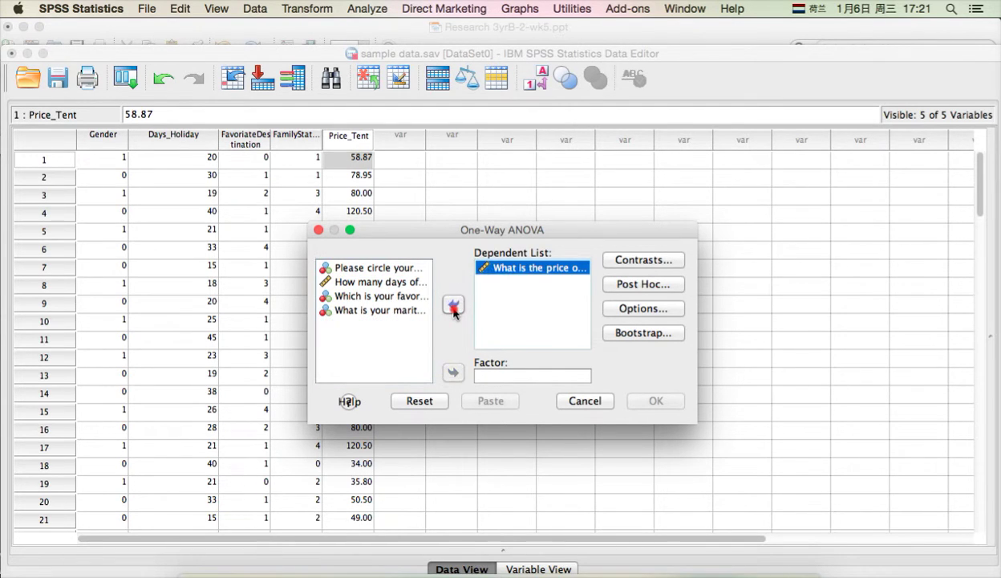
left_click(480, 378)
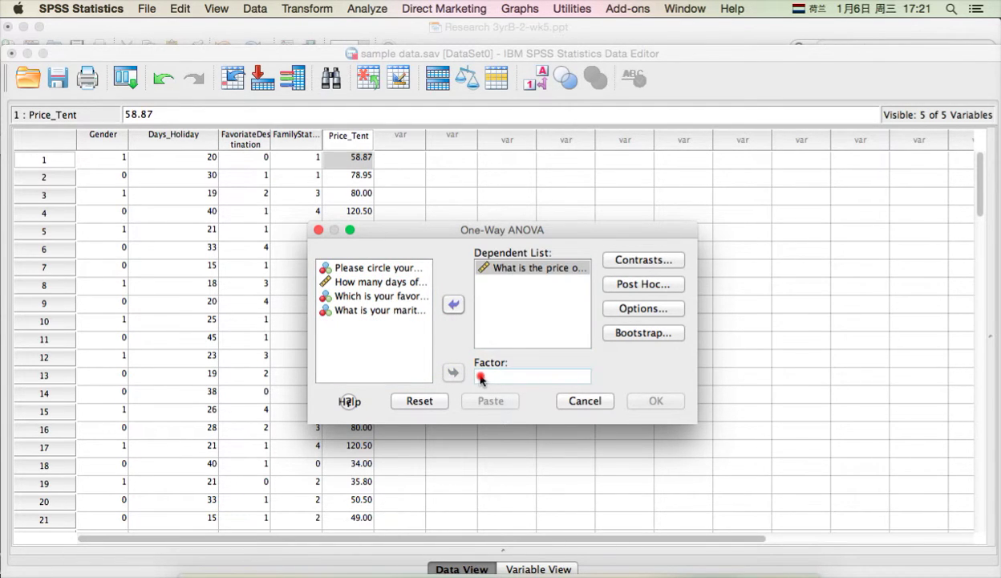
left_click(407, 311)
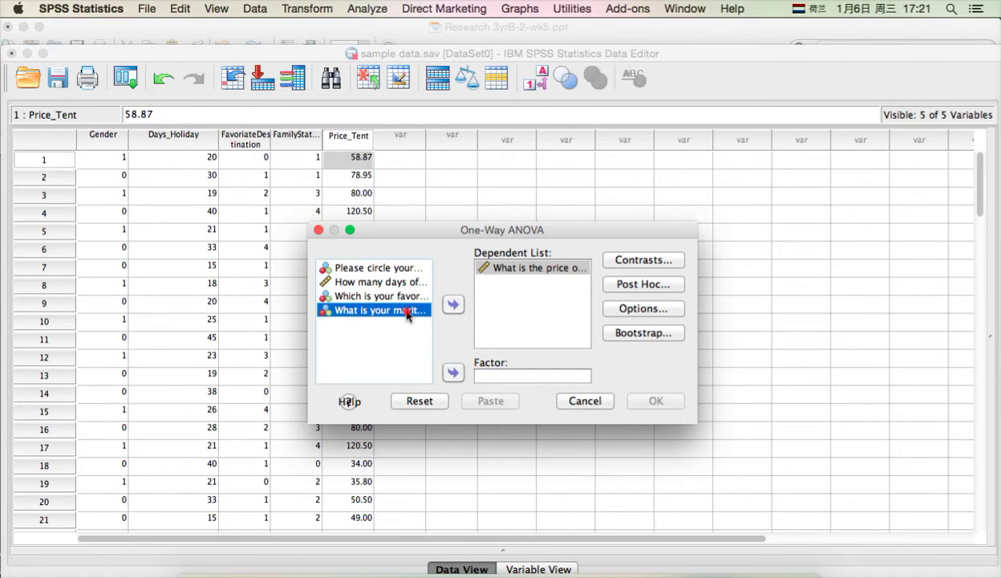
left_click(454, 374)
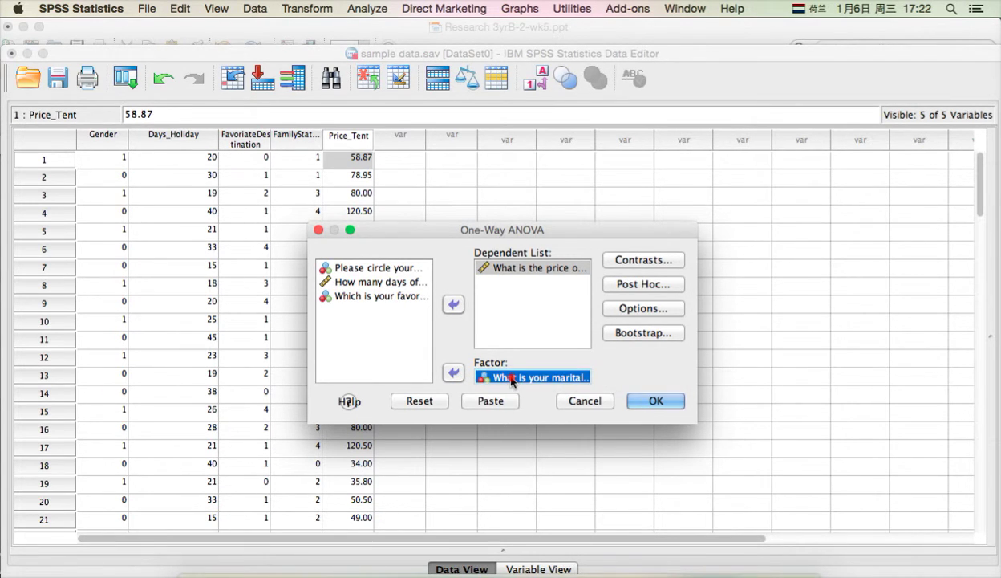
- Include descriptive statistics in the One-Way ANOVA and run the analysis
left_click(658, 311)
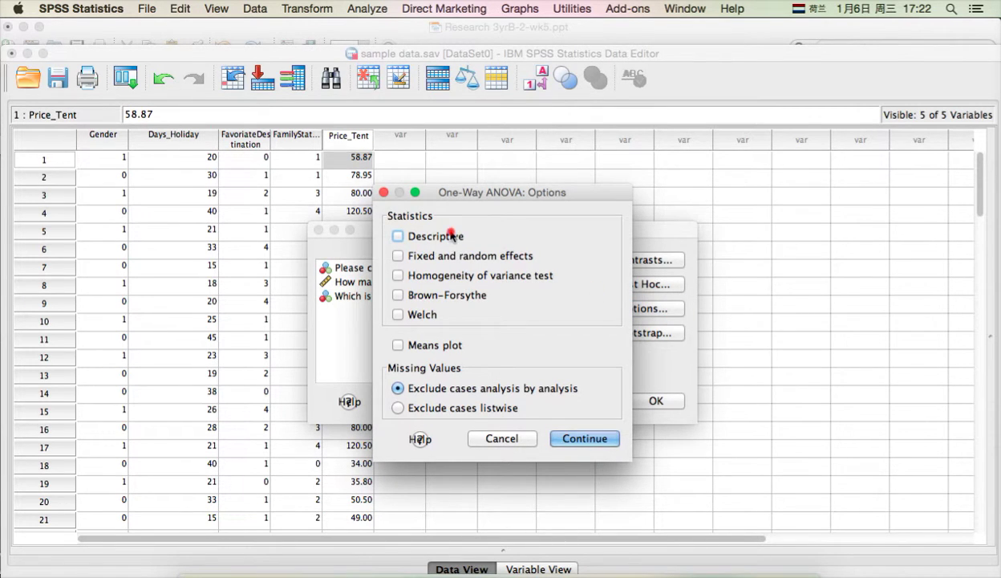
left_click(444, 237)
left_click(579, 440)
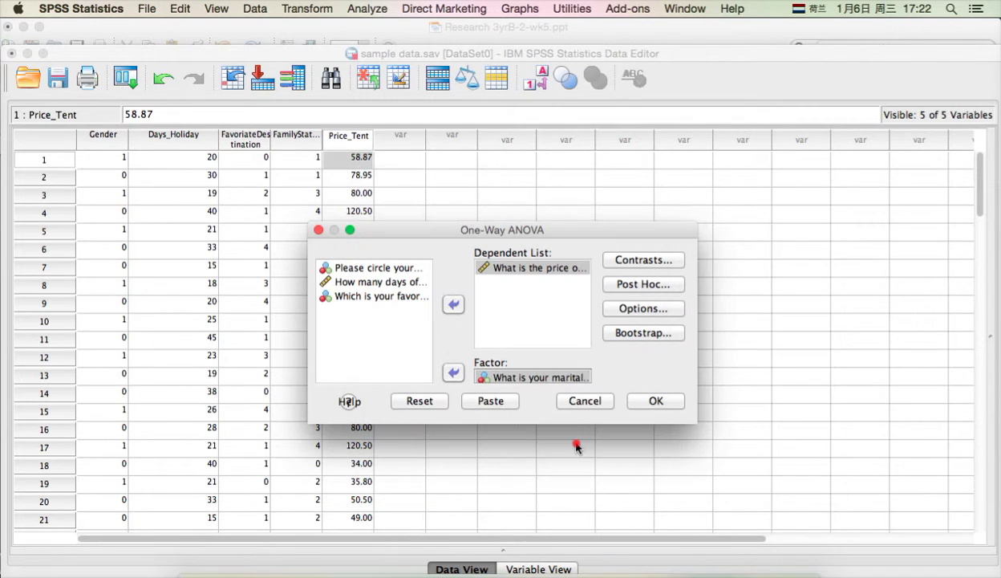
left_click(650, 401)
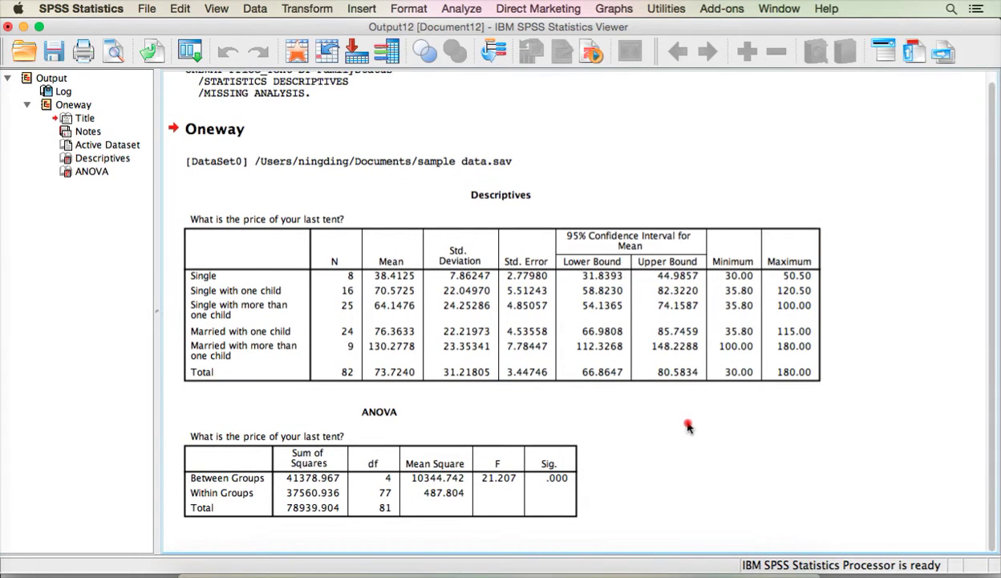
- Examine the group means in the Descriptives table and the significance value in the ANOVA table
left_click(632, 353)
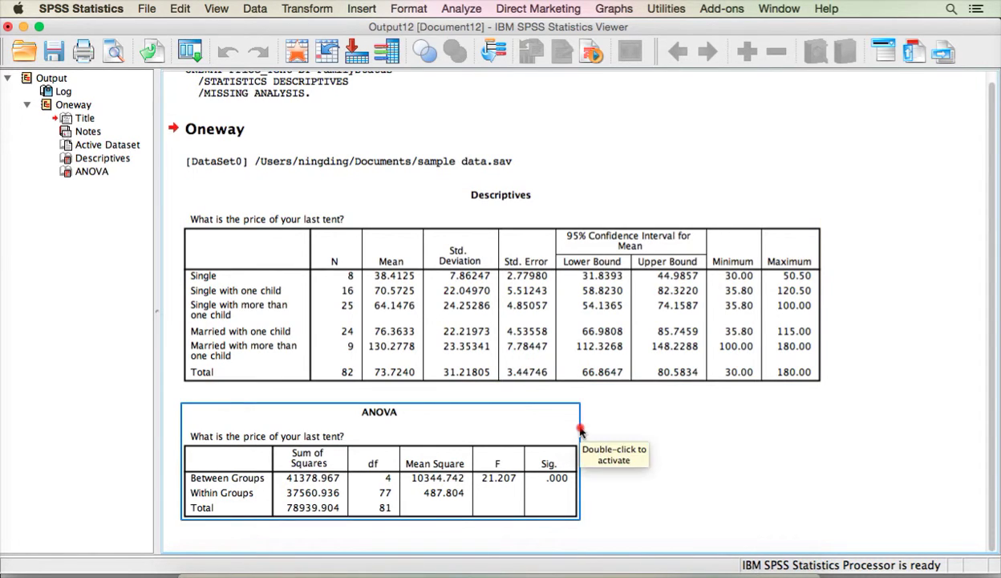
left_click(535, 464)
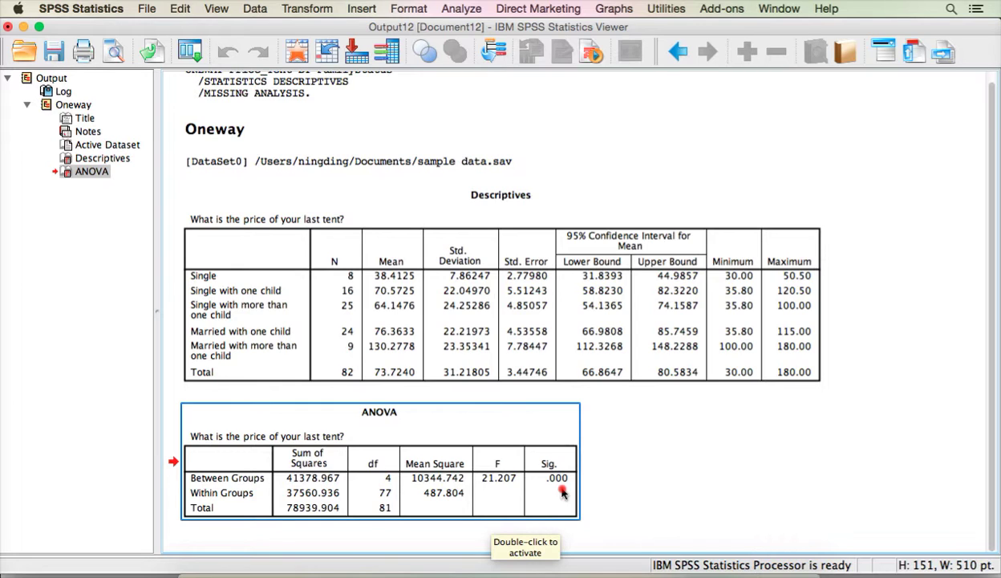
left_click(624, 461)
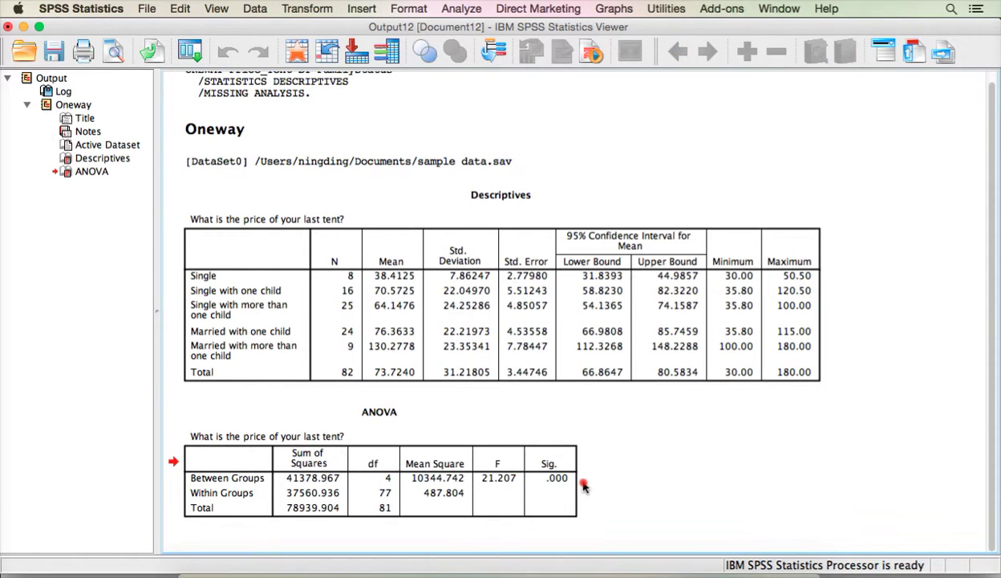